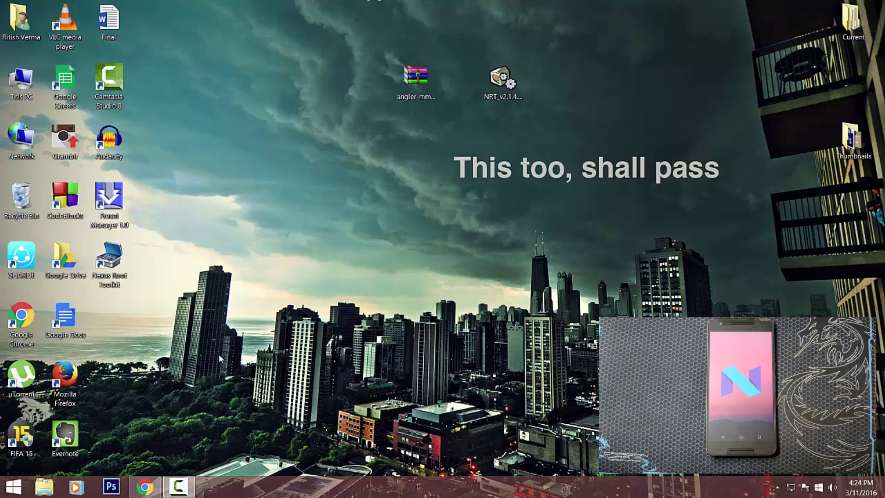
Select the angler factory image and toolkit installer on the desktop, then restore the Factory Images page
left_click(415, 79)
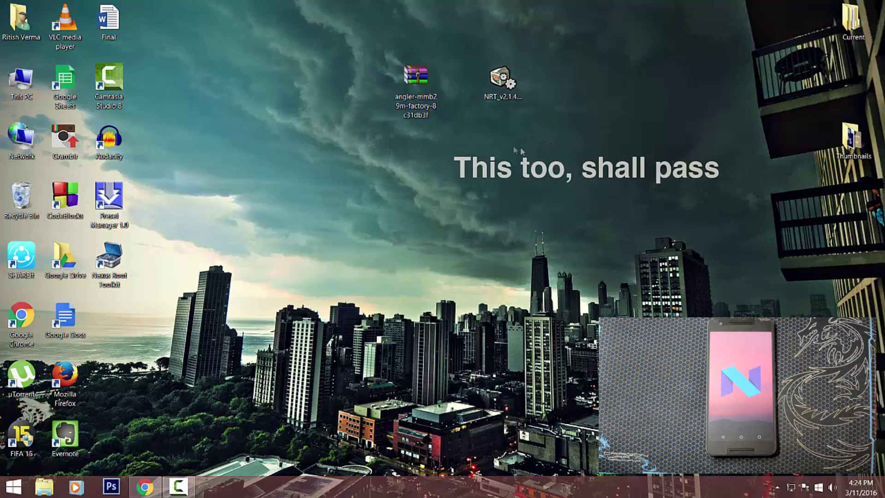
left_click(502, 83)
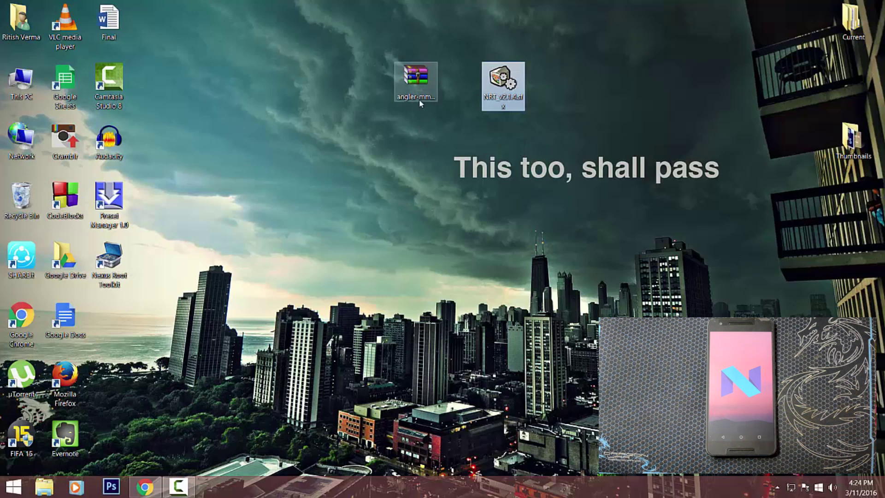
left_click(415, 83)
left_click(145, 487)
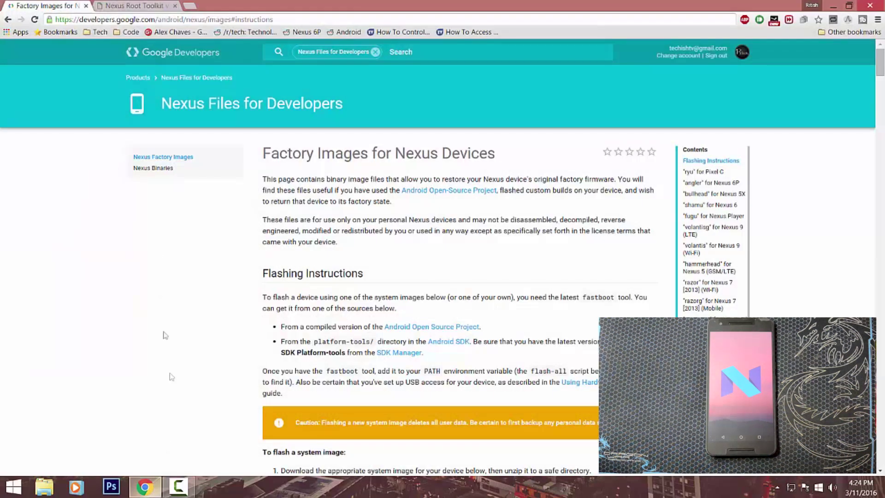
Download the Nexus 6P 6.0.1 (MMB29M) factory image and check the downloads list
left_click(106, 21)
left_click(217, 316)
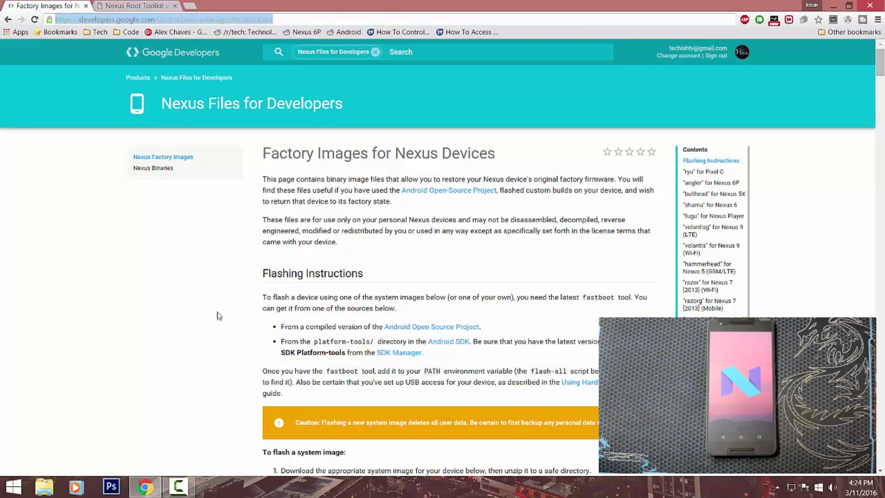
left_click_drag(880, 62, 879, 107)
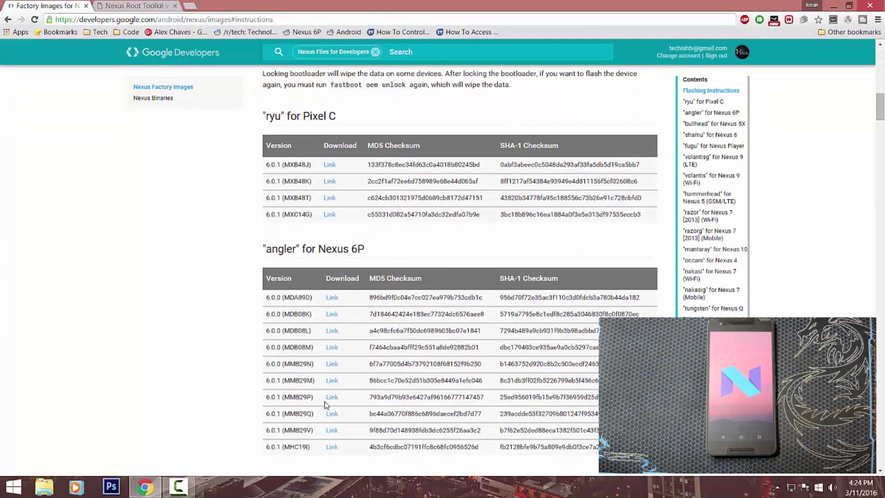
left_click(332, 380)
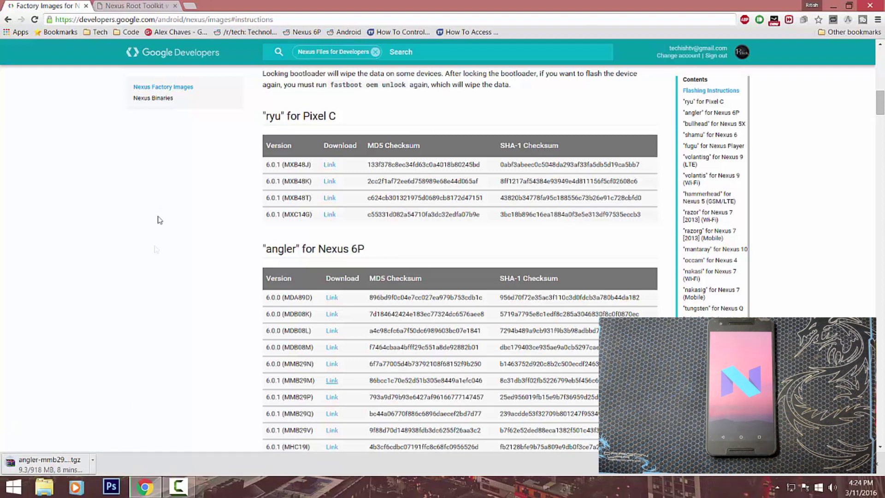
key("ctrl+j")
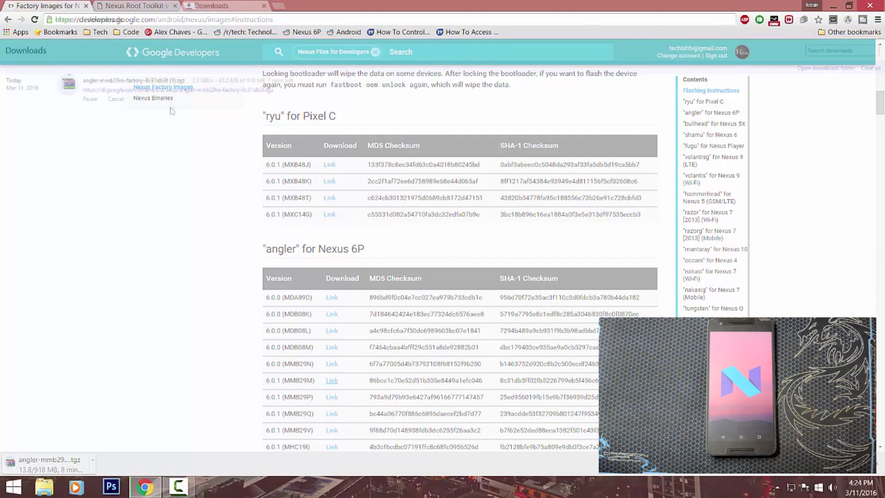
left_click(48, 6)
Start downloading Nexus Root Toolkit v2.1.4 from its AndroidFileHost page
left_click(127, 6)
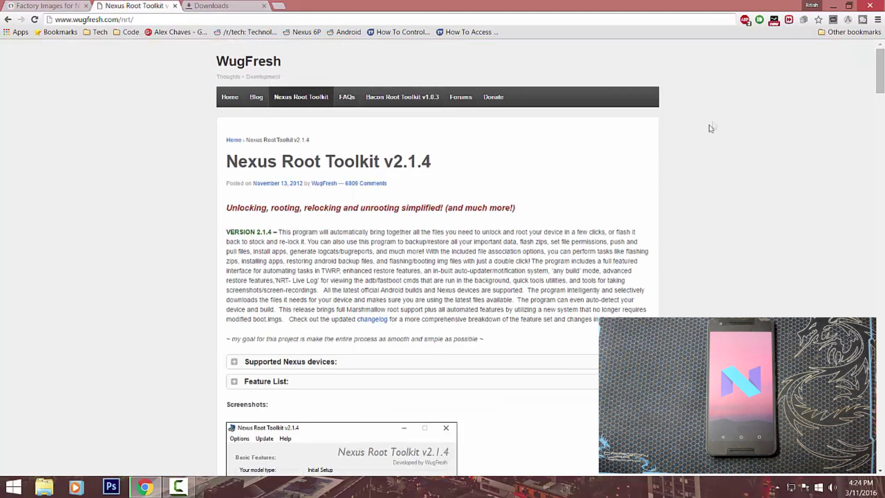
left_click_drag(325, 160, 430, 160)
left_click(430, 208)
left_click_drag(880, 69, 879, 154)
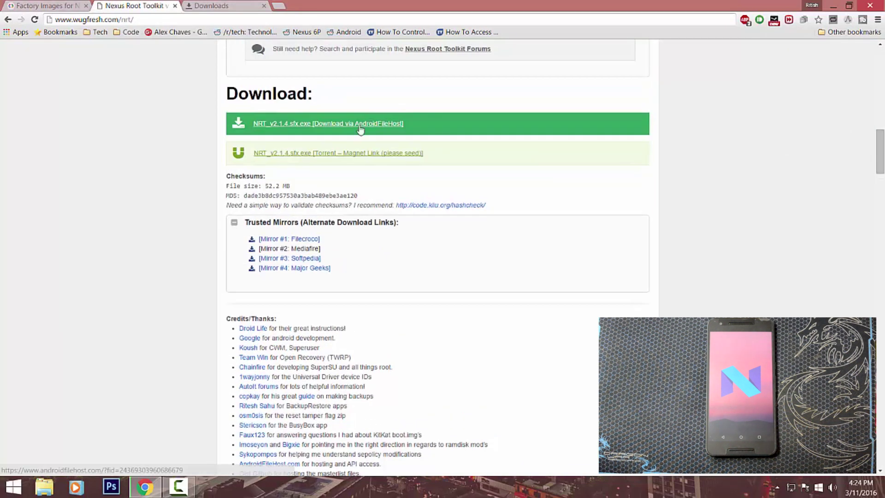
left_click(359, 119)
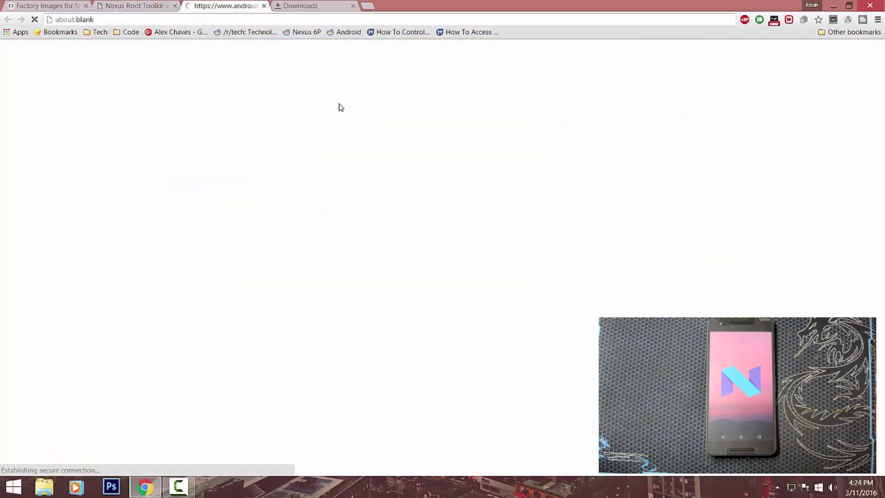
left_click(398, 234)
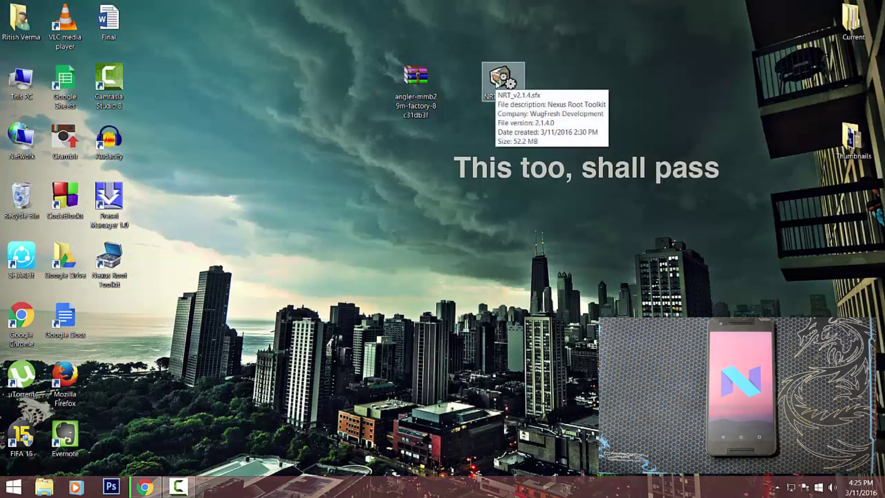
right_click(503, 78)
left_click(514, 70)
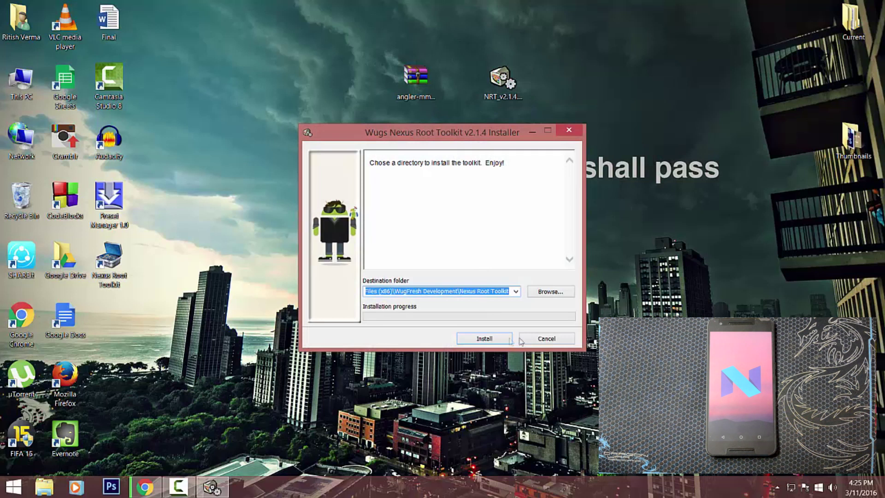
left_click(491, 338)
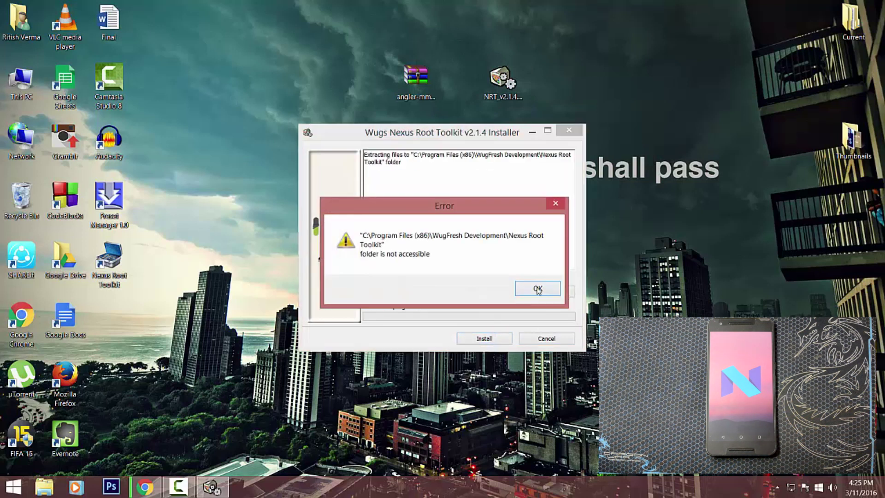
left_click(537, 289)
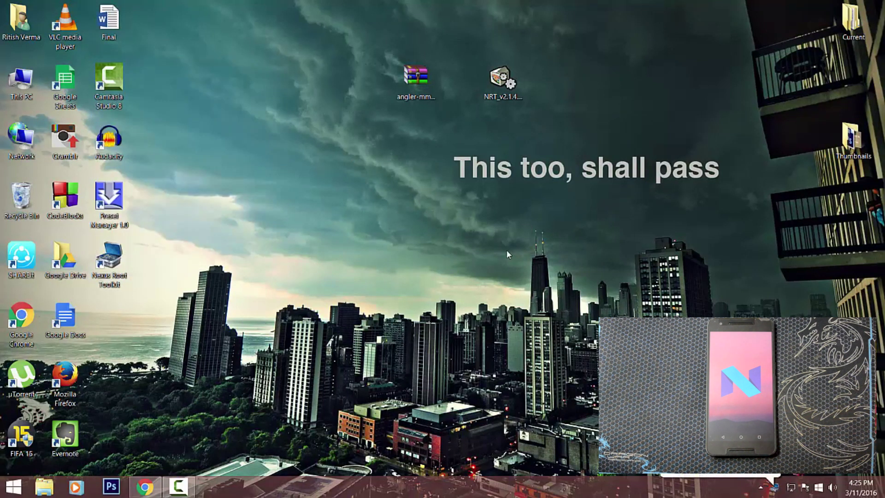
Continue past the dependency check and start Flash Stock + Unroot
left_click_drag(470, 308, 435, 184)
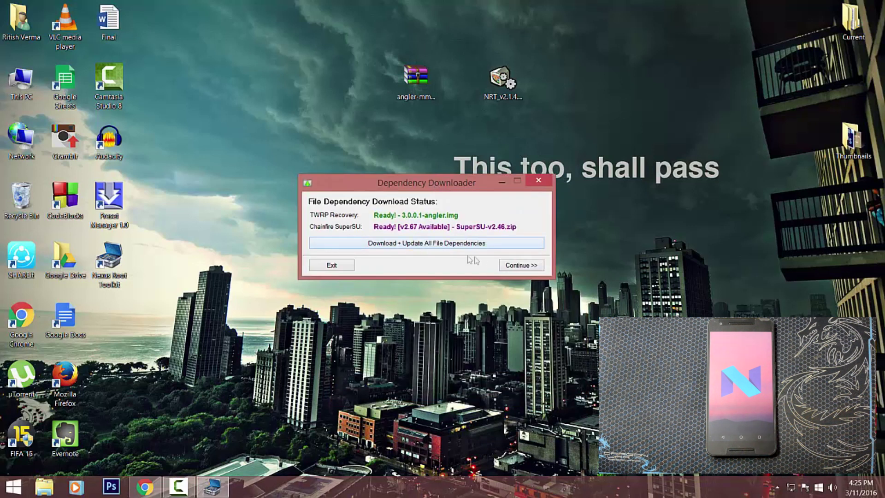
left_click(517, 267)
left_click_drag(476, 181, 433, 141)
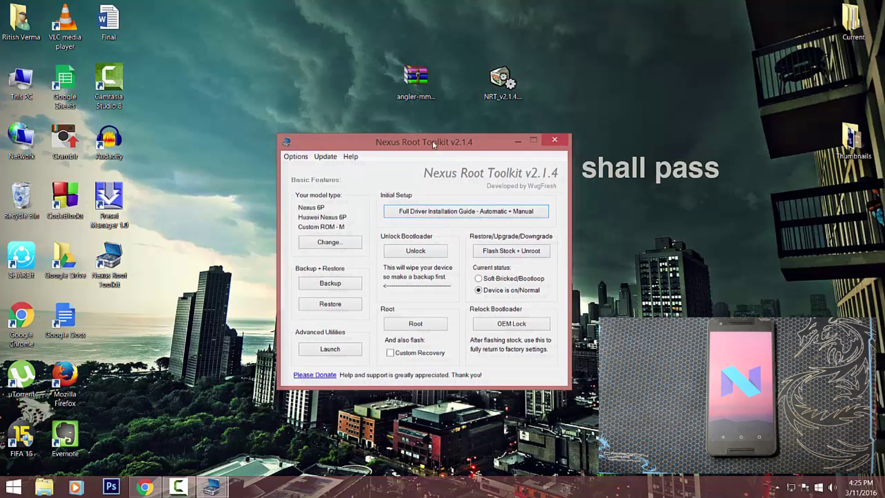
left_click(492, 250)
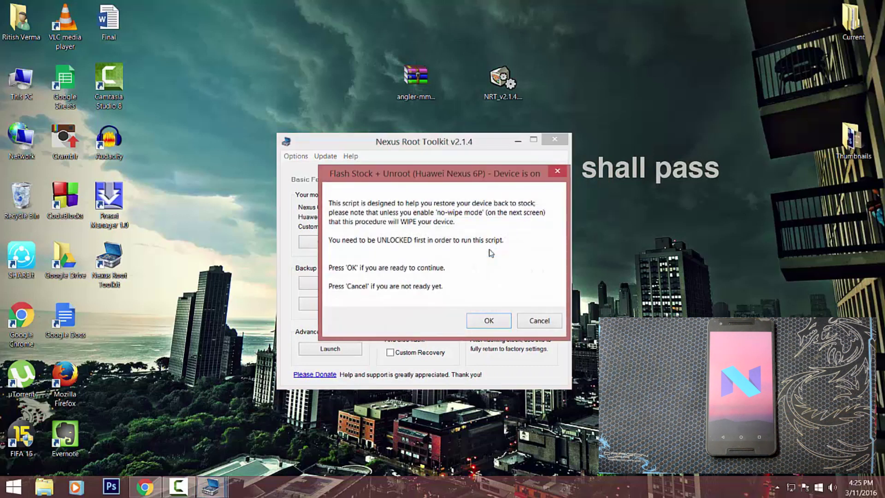
Accept the wipe warning and bring the factory image chooser forward
left_click_drag(435, 176, 417, 180)
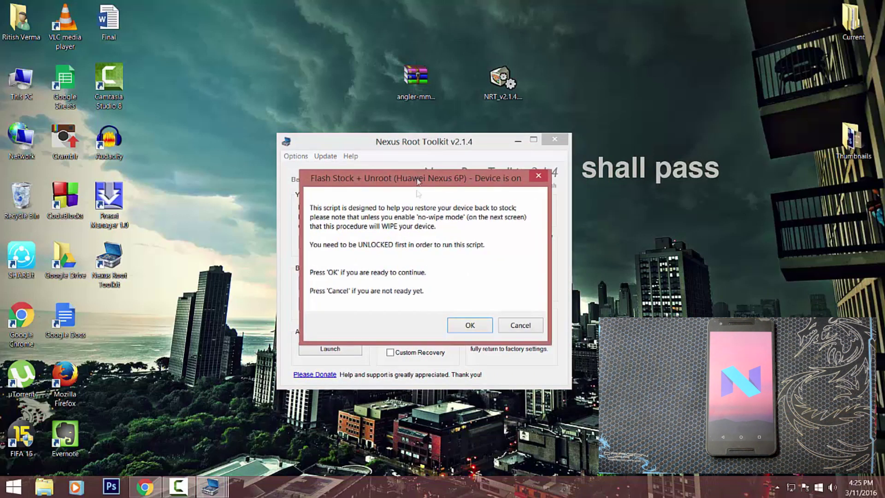
left_click(471, 325)
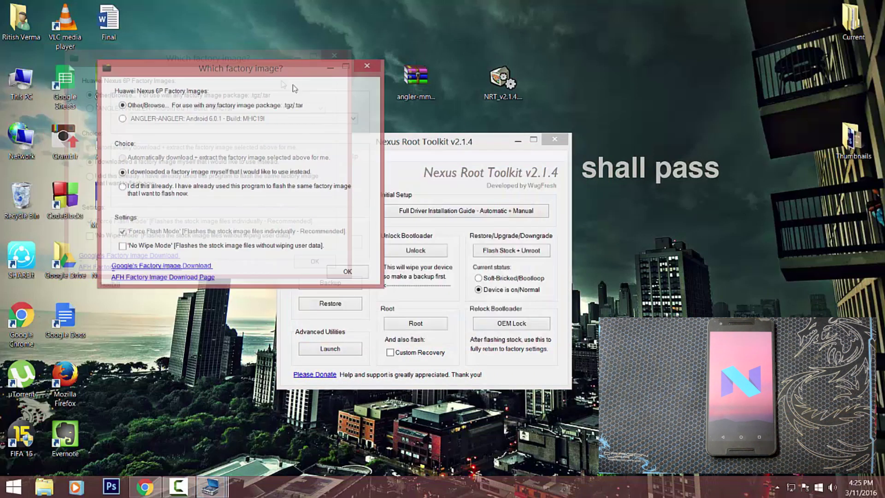
mouse_move(235, 83)
left_mouse_down()
mouse_move(458, 170)
mouse_move(409, 159)
left_mouse_up()
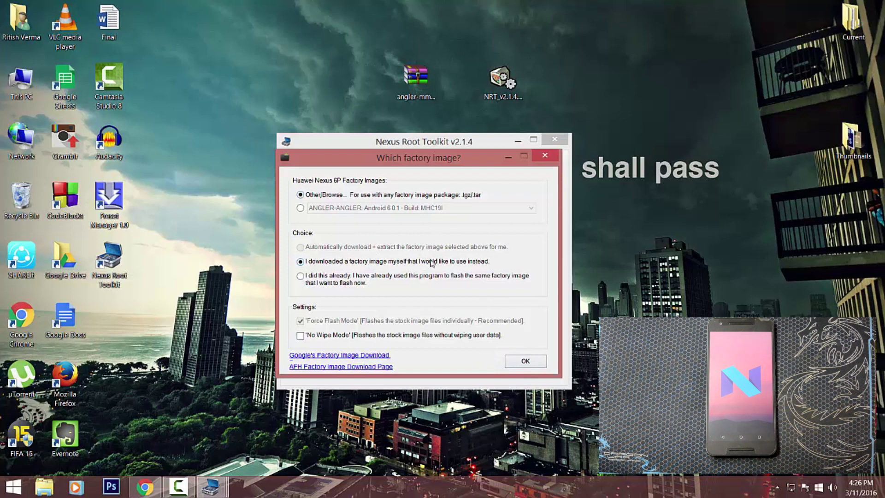
Load angler-mmb29m-factory-8c31db3f from the Desktop as the self-downloaded factory image
left_click(525, 359)
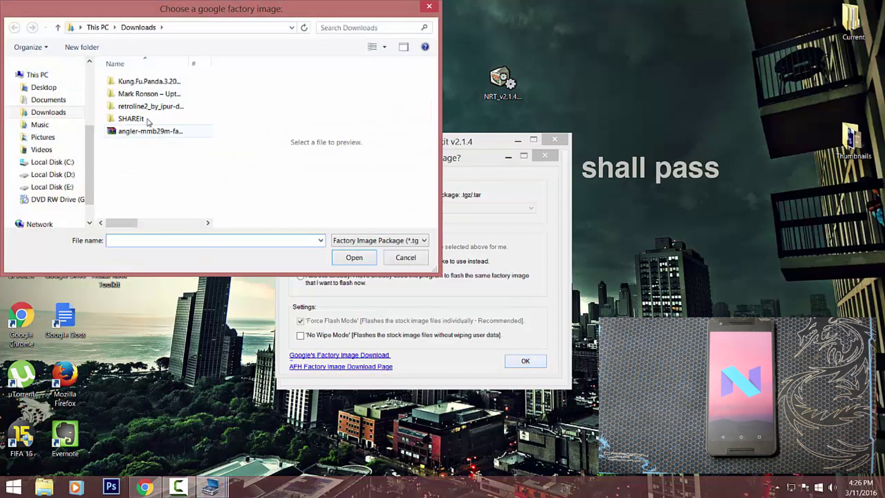
left_click(43, 87)
left_click(131, 106)
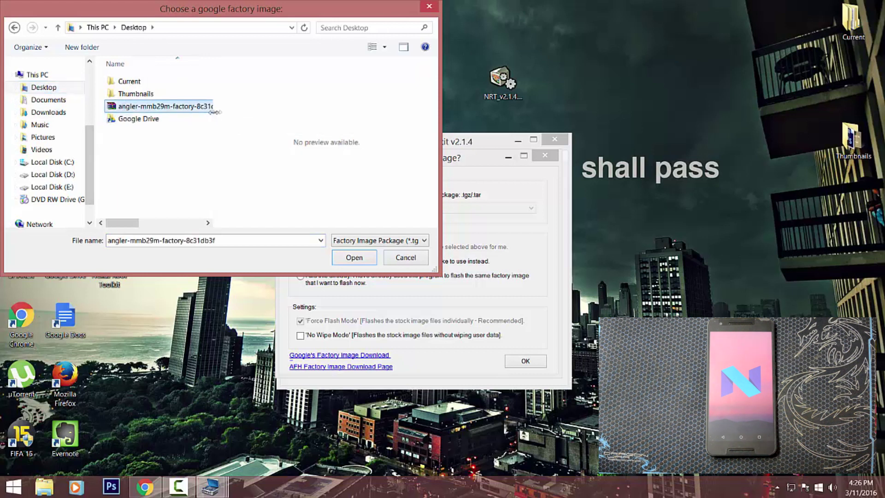
left_click_drag(214, 112, 321, 113)
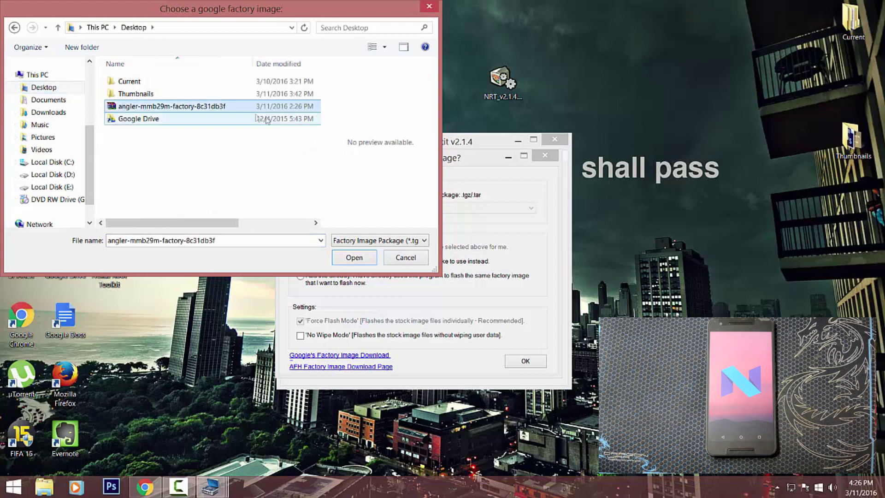
left_click(350, 258)
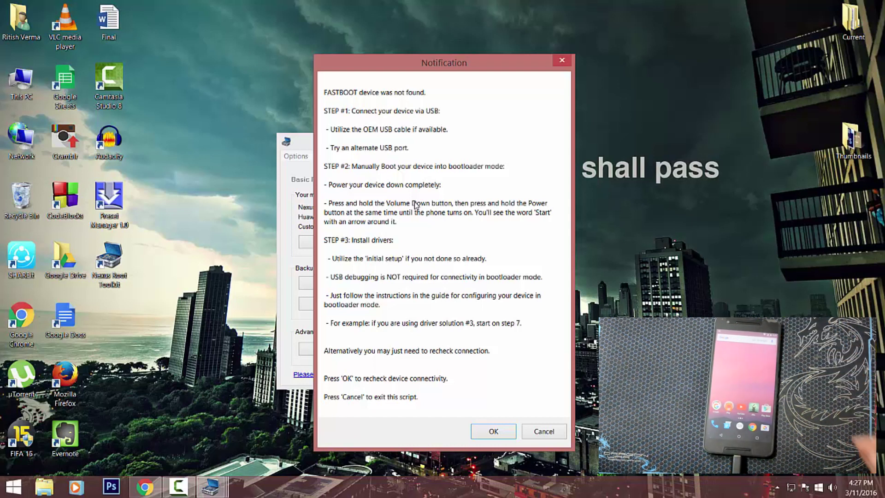
Recheck the fastboot connection and confirm flashing the stock firmware
key("Return")
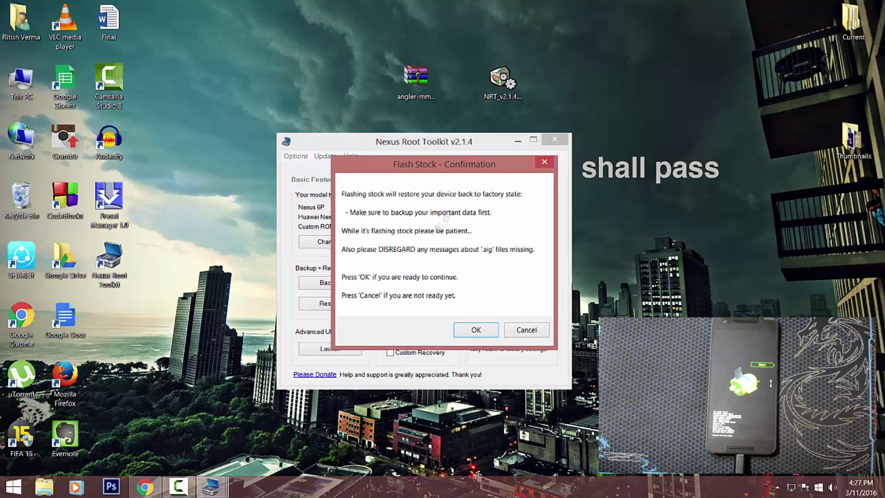
key("Return")
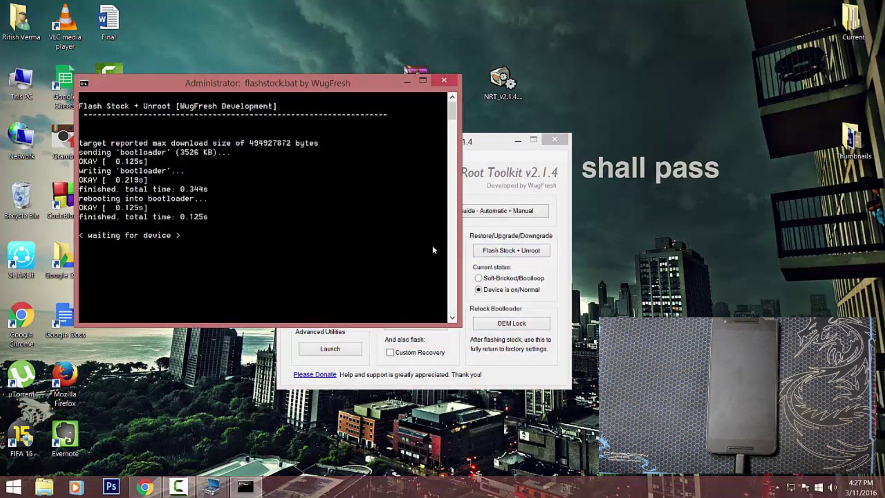